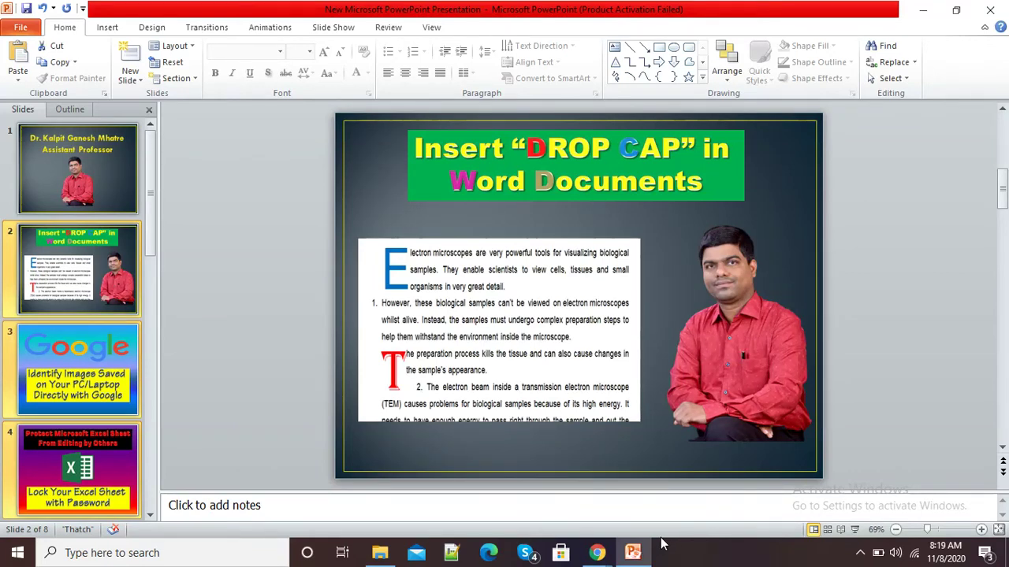
Show the title slide (slide 1) in the editing area and scroll through all 8 slide thumbnails
click(105, 195)
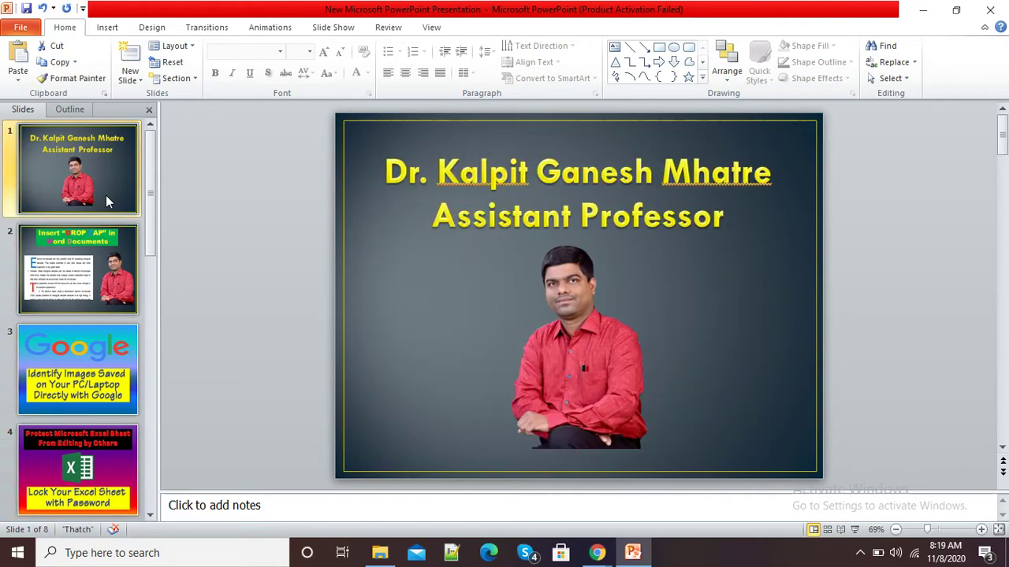
scroll(126, 291, down, 5)
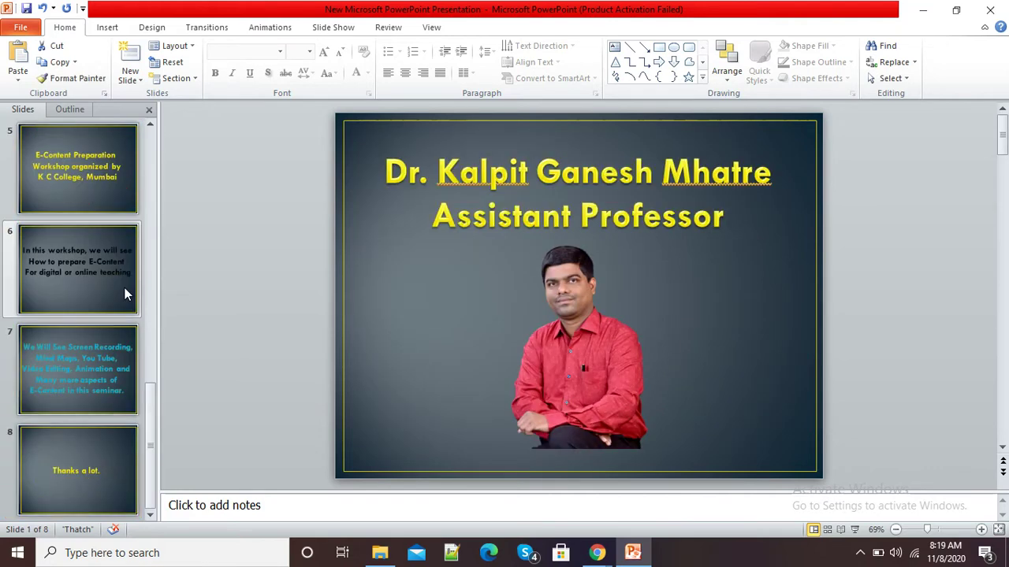
scroll(125, 294, up, 5)
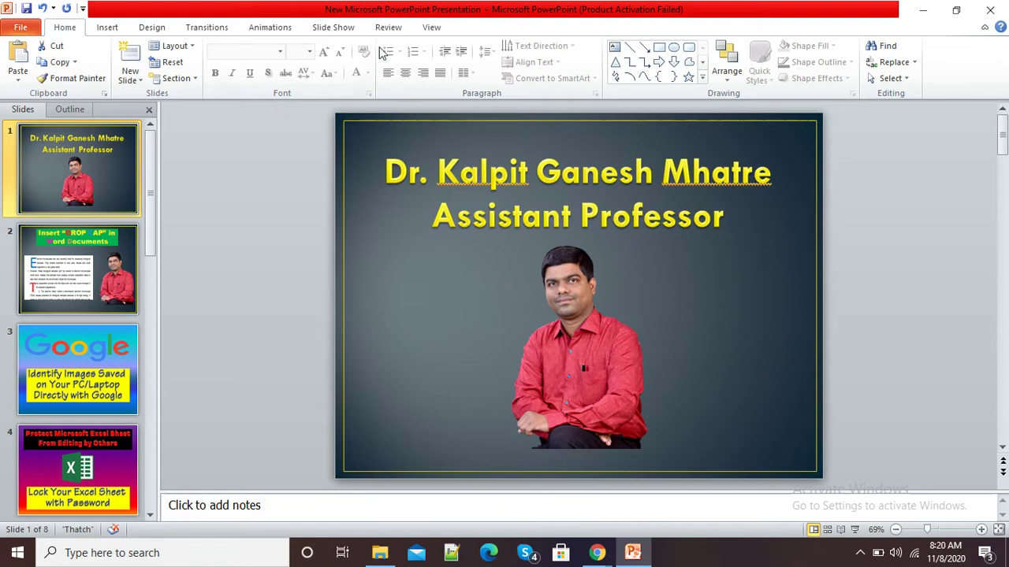
Start a new custom show from Slide Show > Custom Slide Show > Custom Shows
click(349, 29)
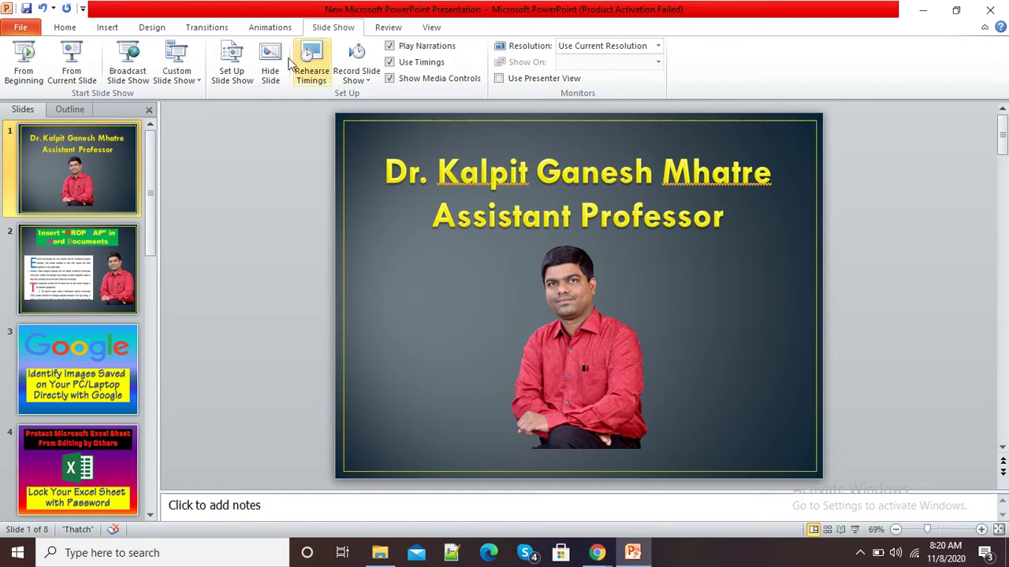
click(198, 83)
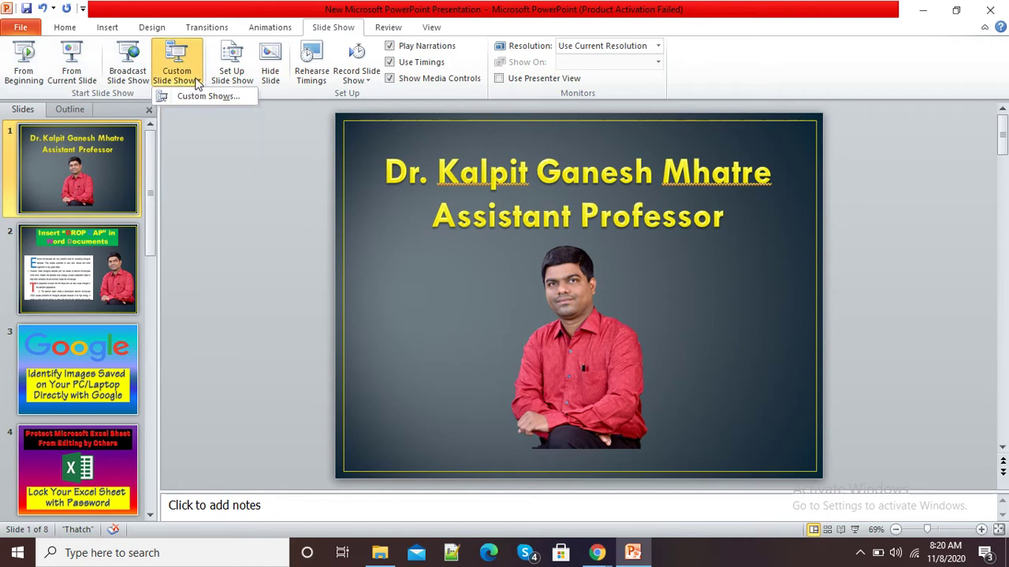
click(208, 97)
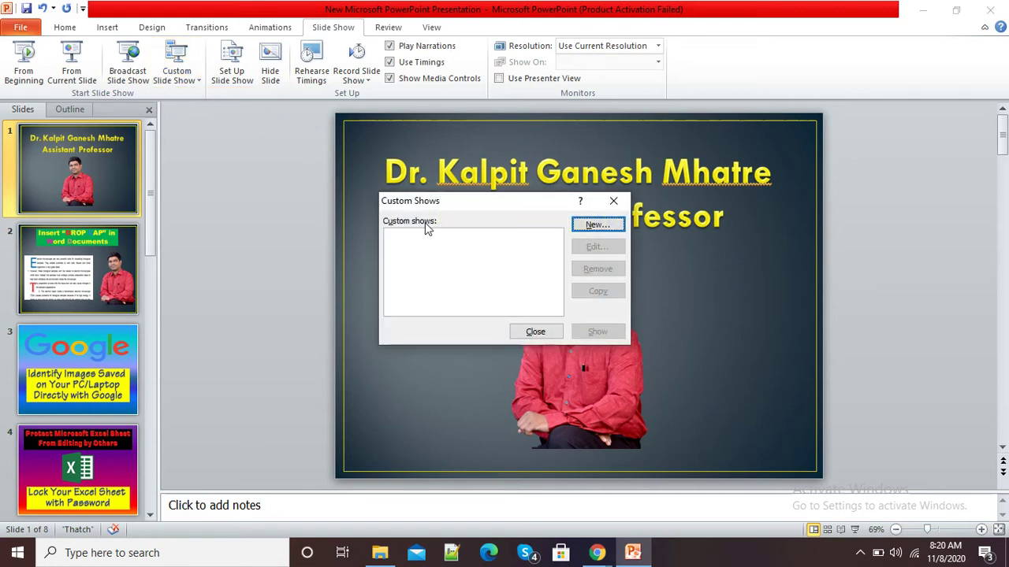
click(597, 227)
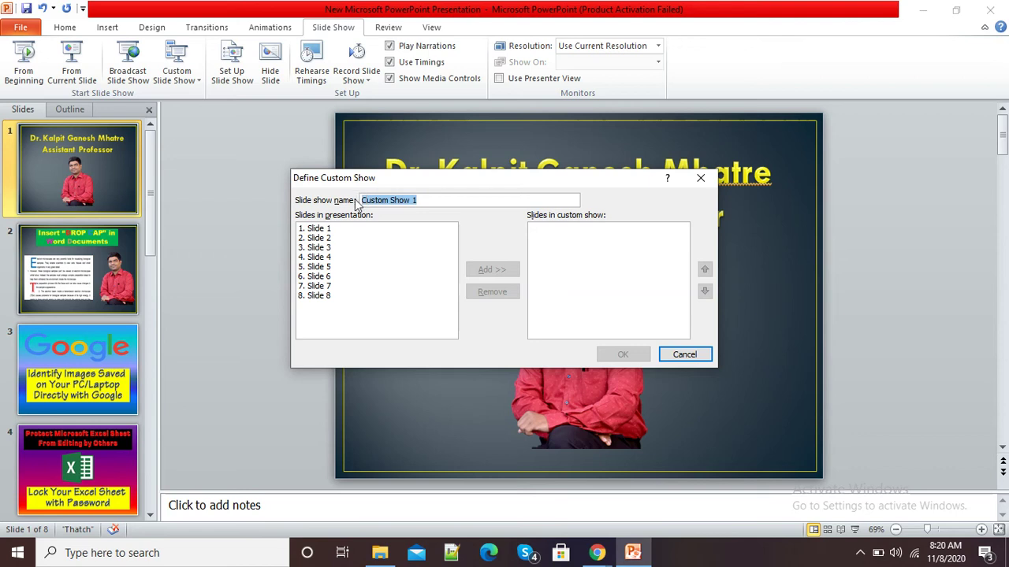
Create the custom show 'kalpit one' with slides 7, 3 and 6, then close the manager
text(kalpit one)
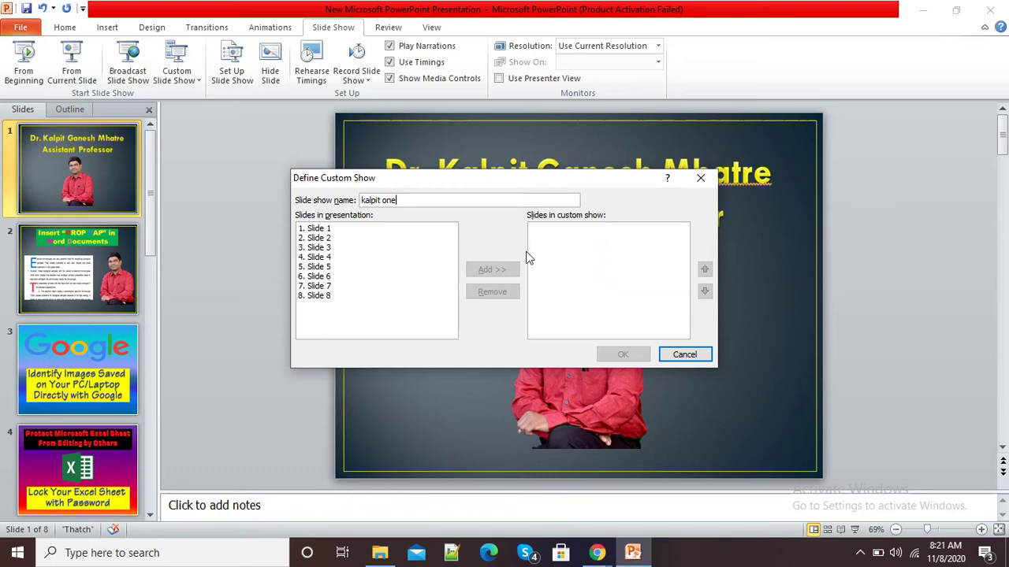
click(324, 286)
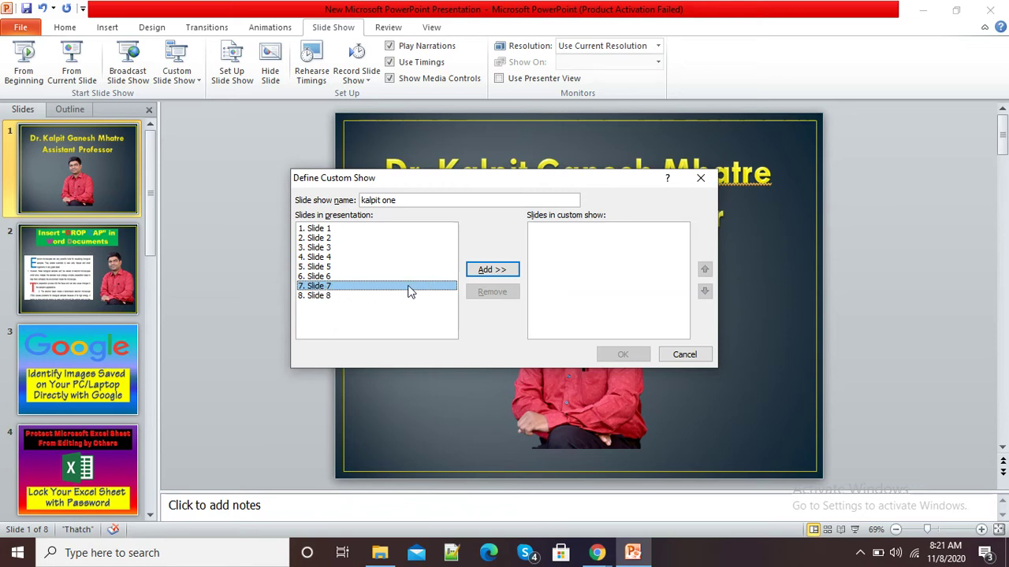
click(486, 273)
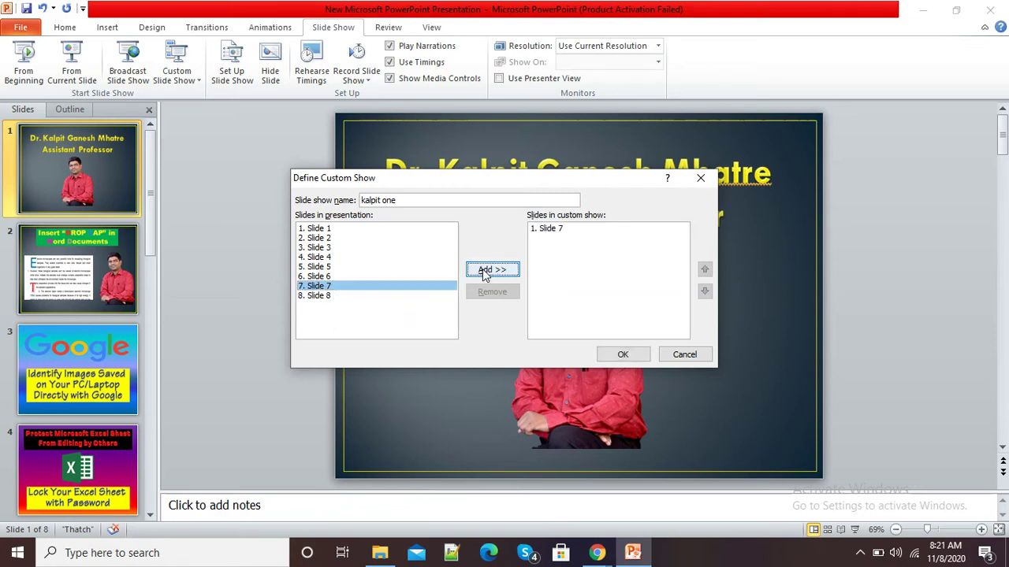
click(326, 249)
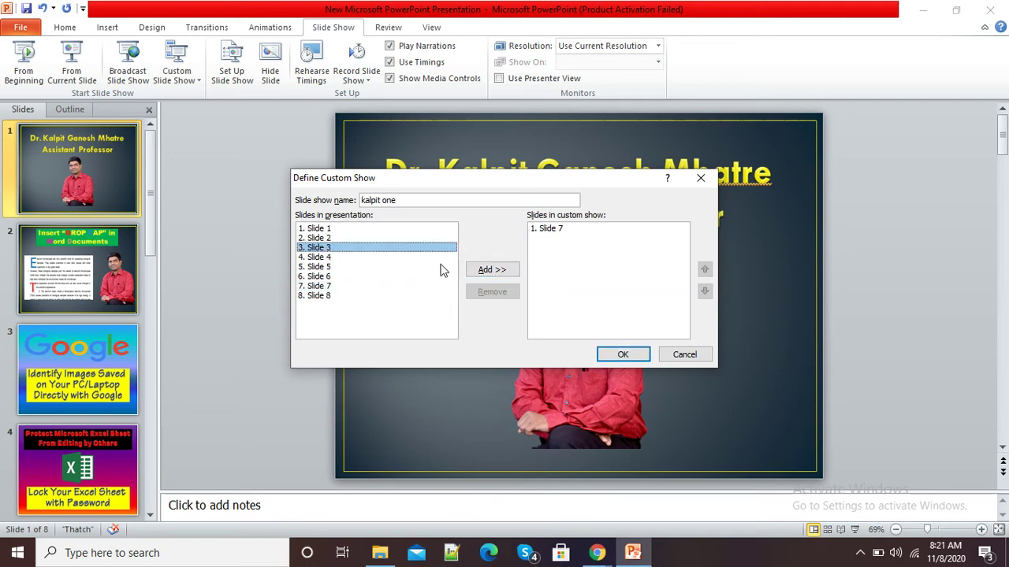
click(487, 271)
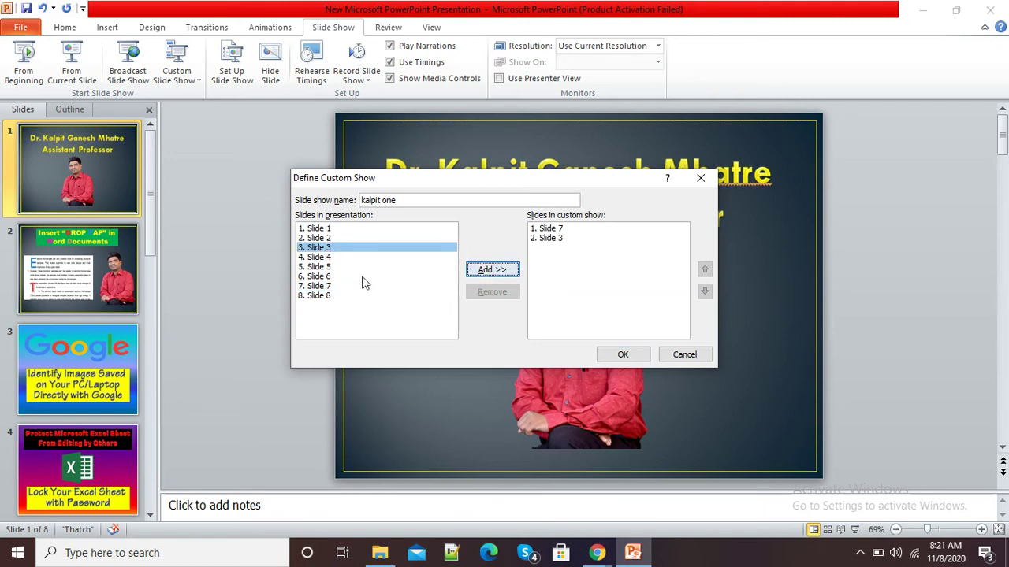
click(327, 277)
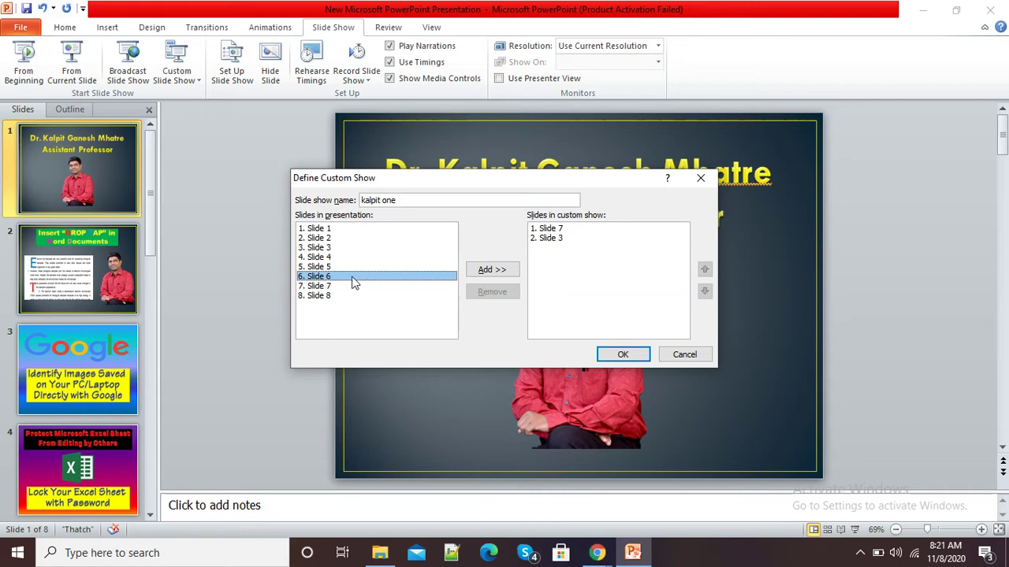
click(478, 272)
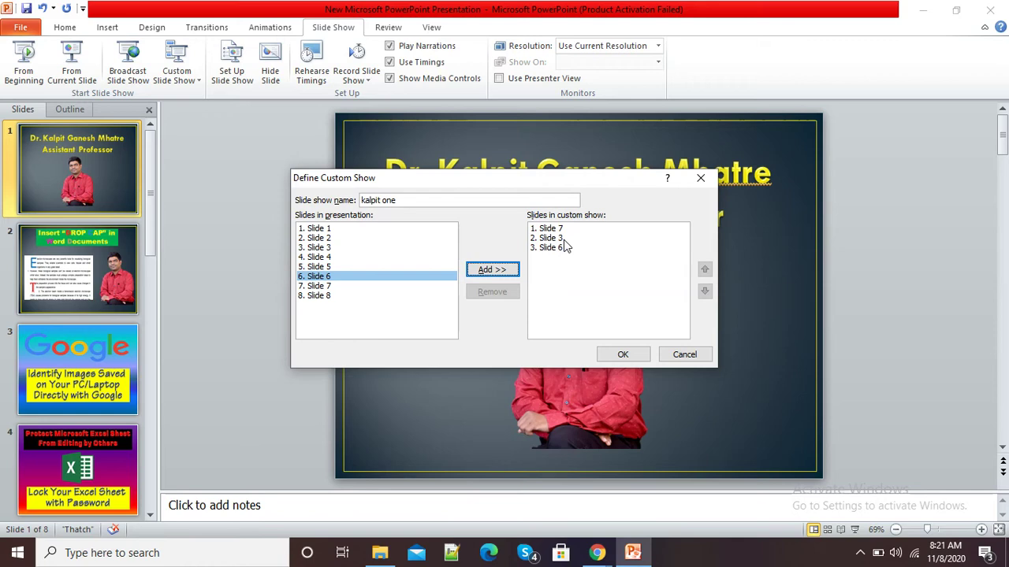
click(622, 355)
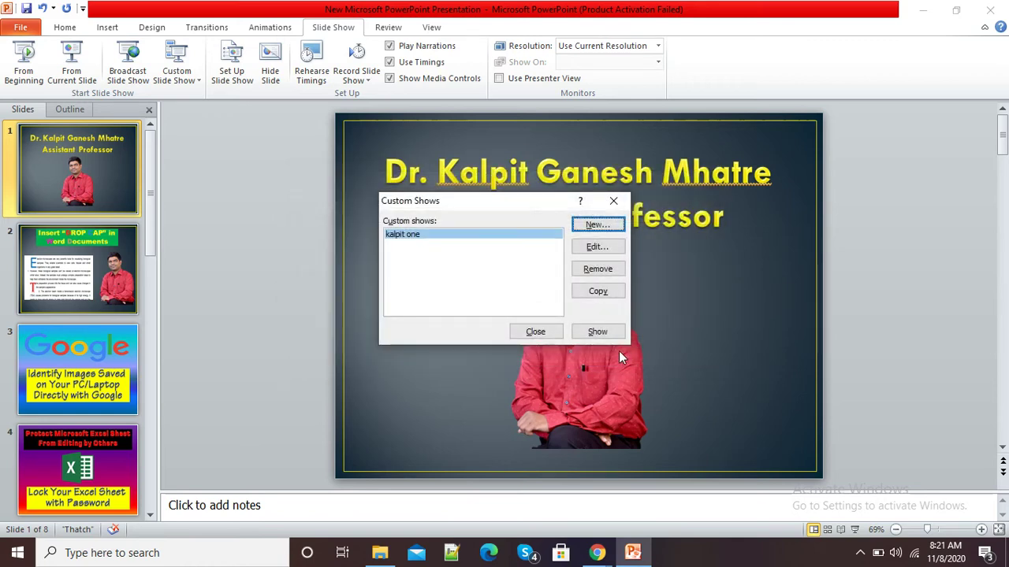
click(536, 331)
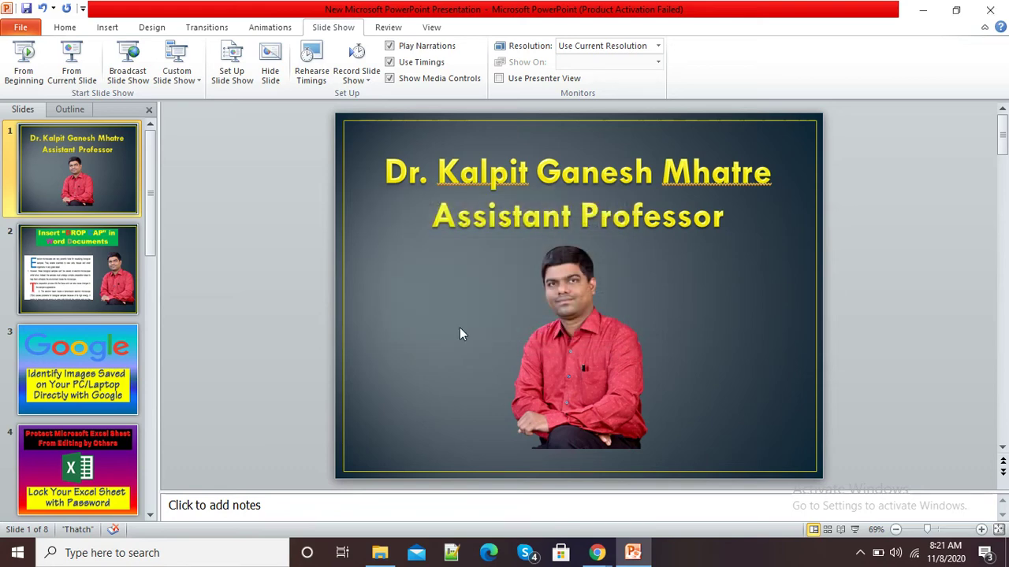
scroll(92, 333, down, 4)
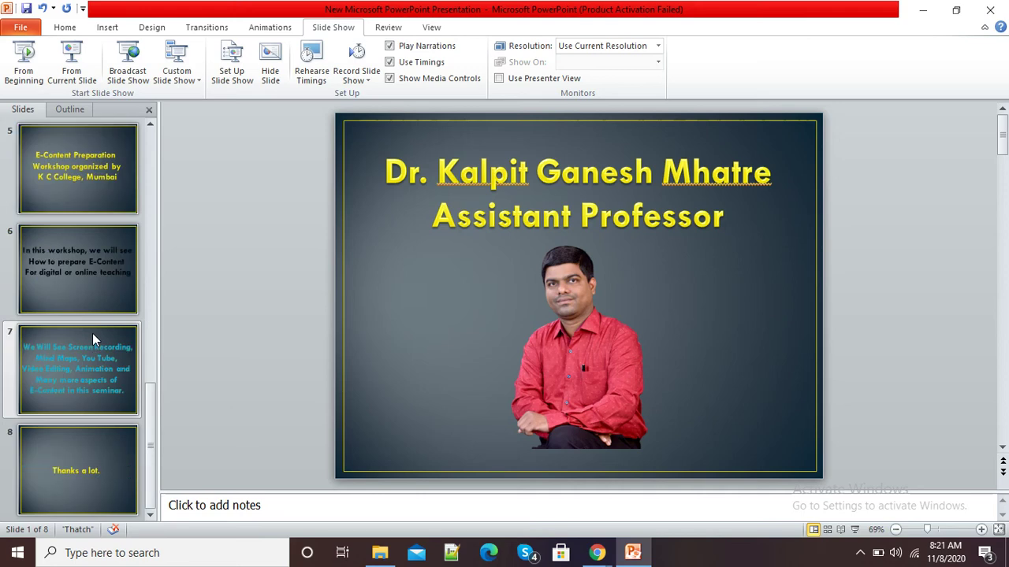
scroll(92, 333, up, 3)
scroll(92, 333, up, 1)
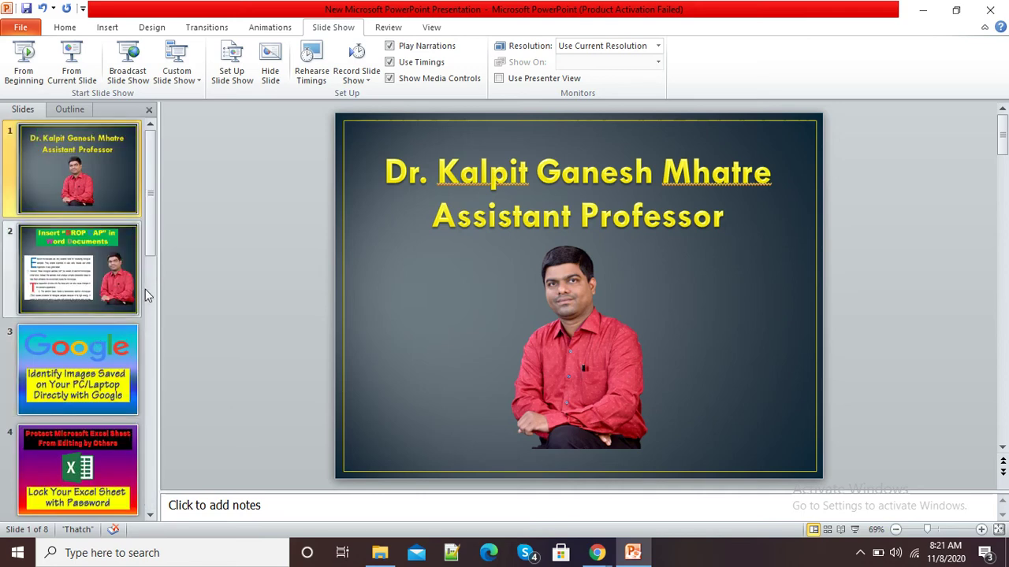
click(199, 85)
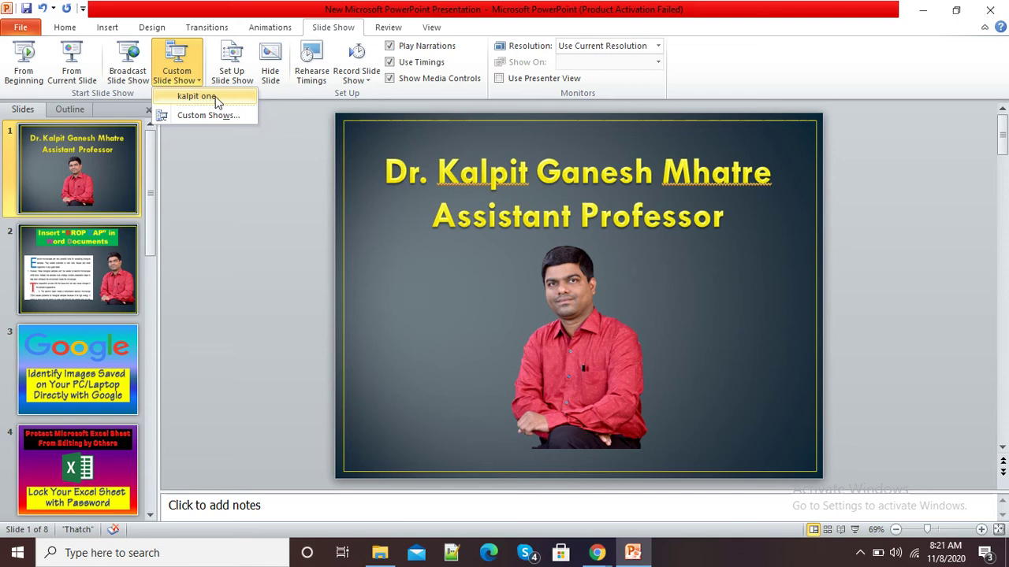
click(215, 96)
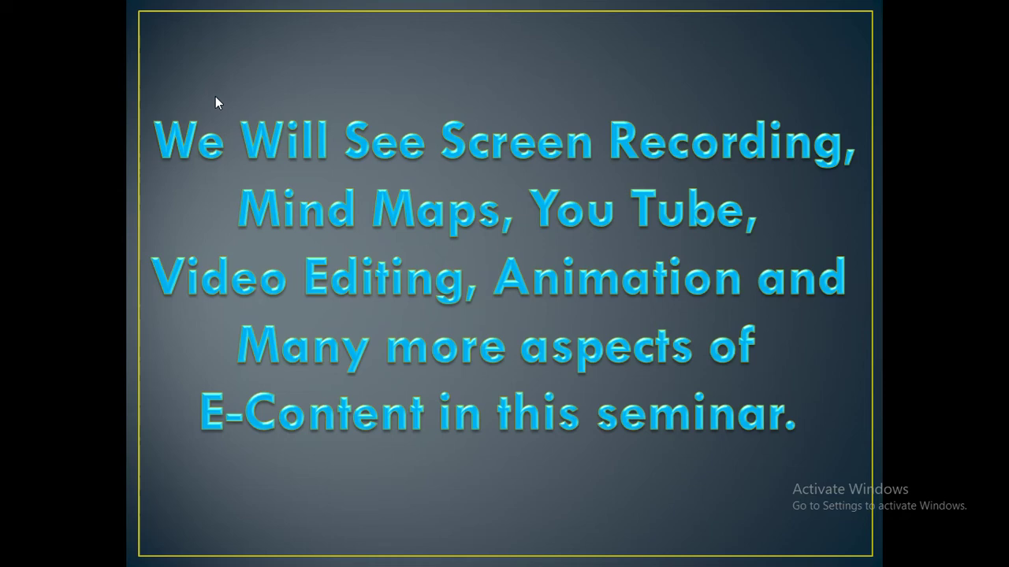
click(215, 96)
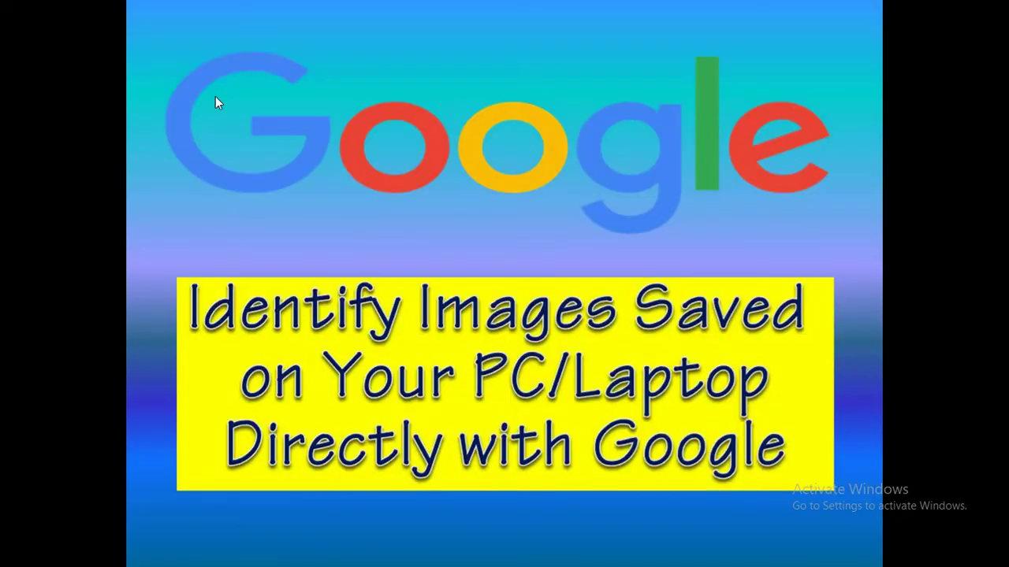
click(215, 96)
click(216, 98)
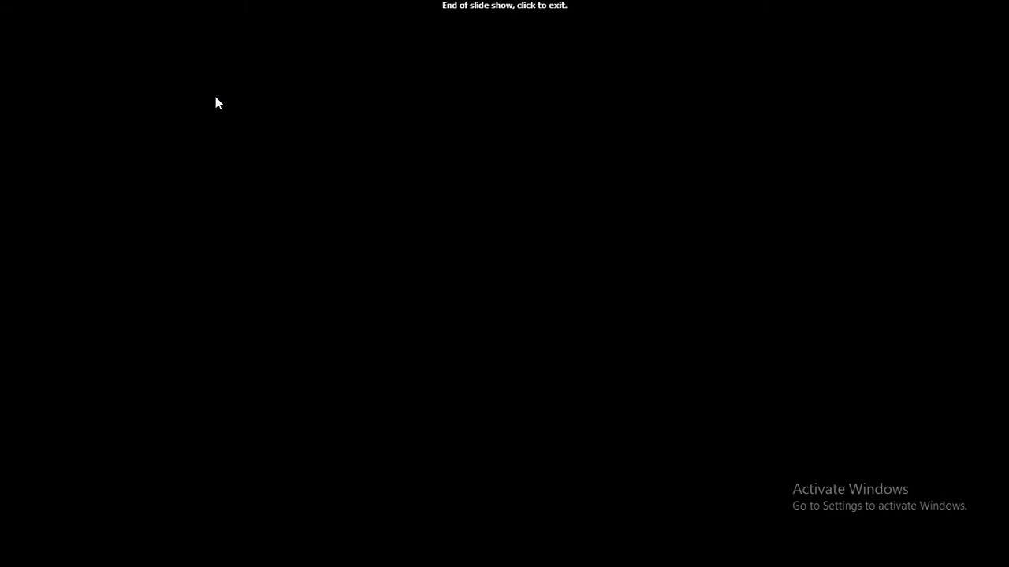
click(216, 102)
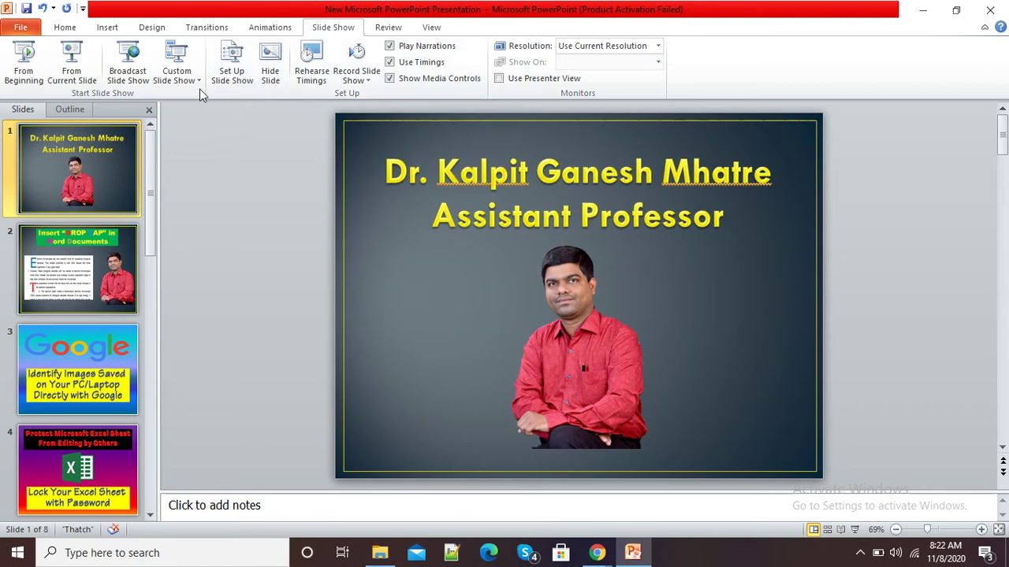
Start another new custom show and add slides 2, 4 and 6 to it
click(198, 80)
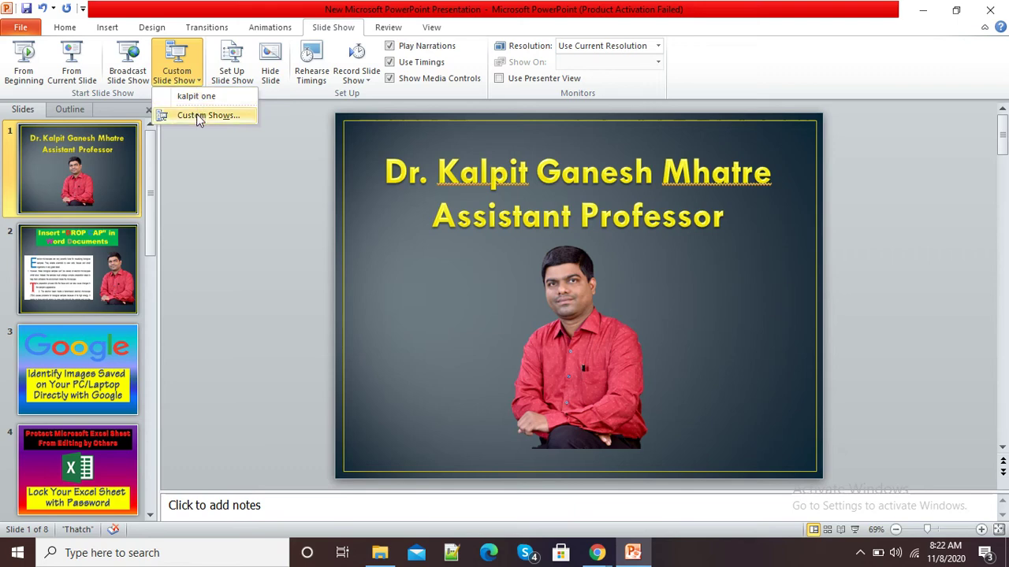
click(198, 117)
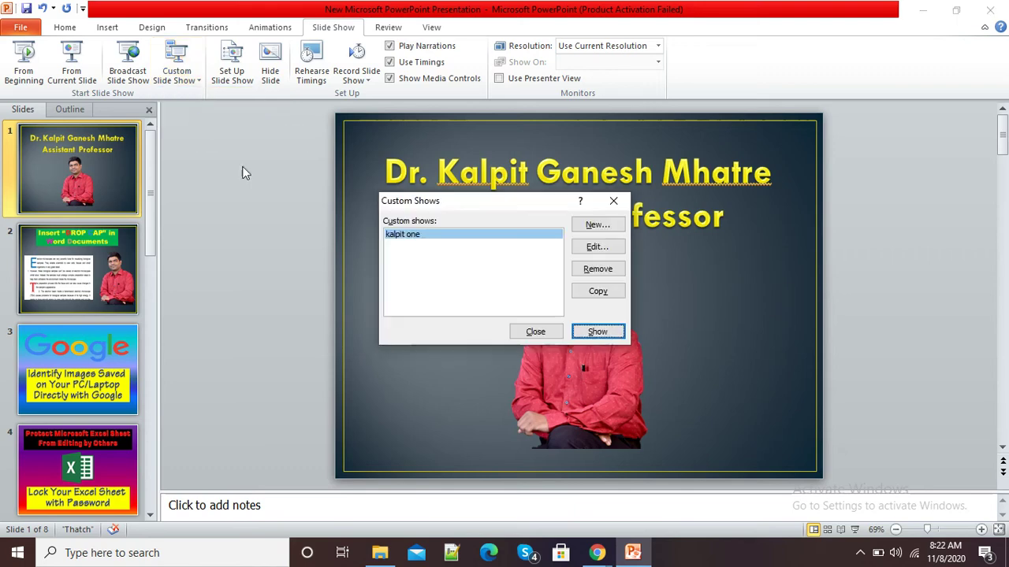
click(593, 225)
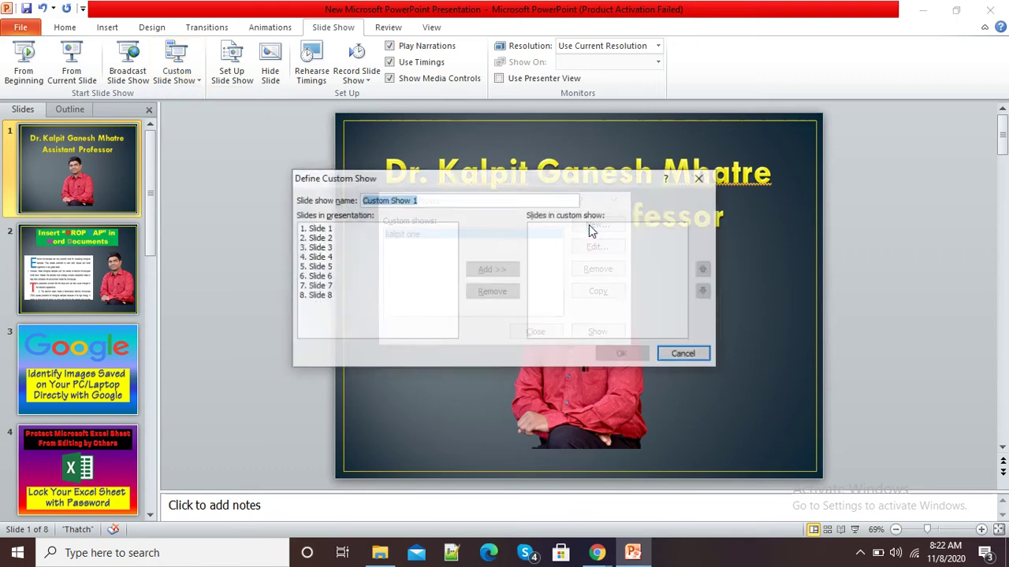
click(323, 238)
click(473, 271)
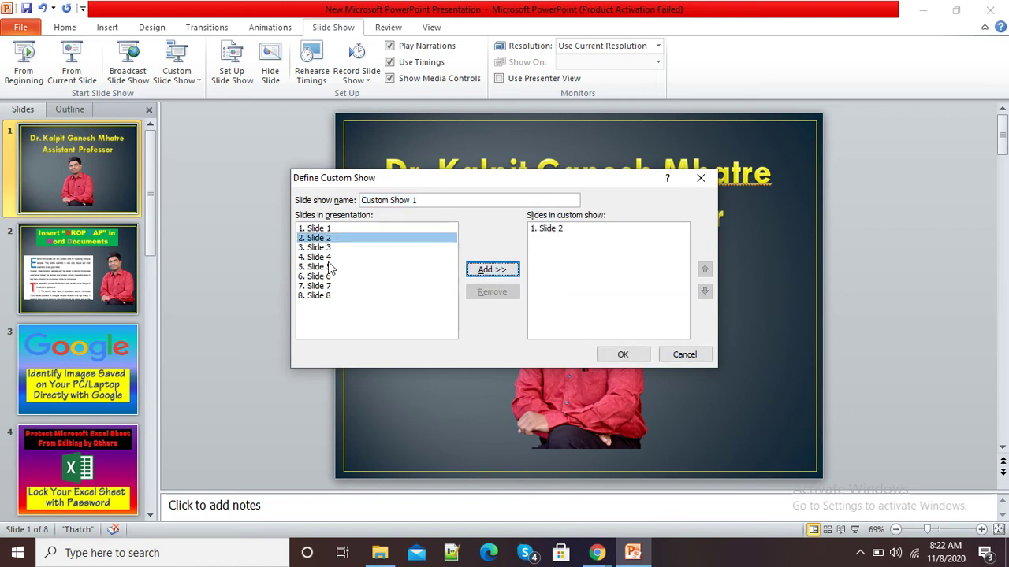
click(327, 258)
click(475, 271)
click(329, 276)
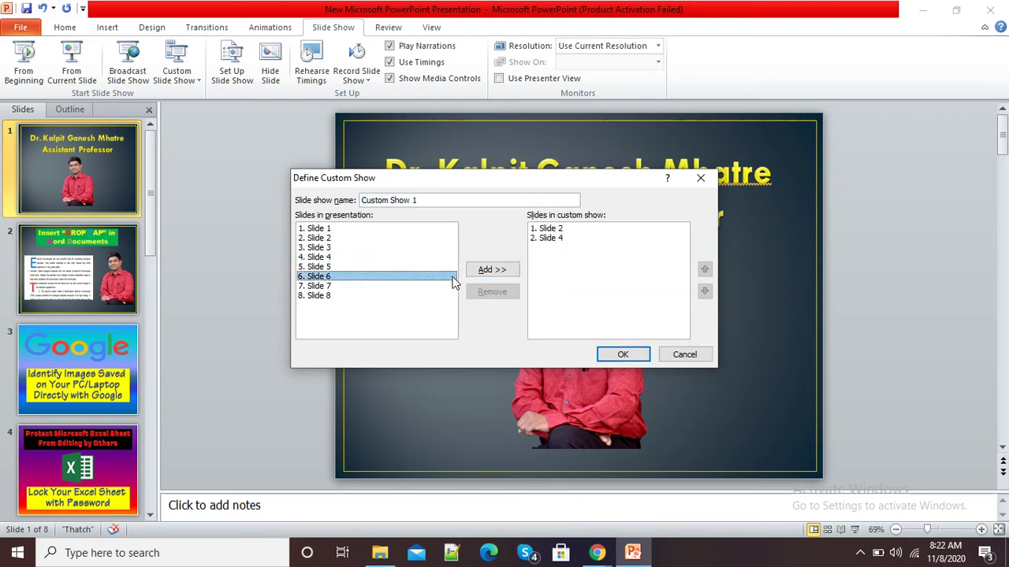
click(482, 271)
Add slides 1, 3 and 8, name the show 'kalpit two', and save it
click(325, 228)
click(472, 271)
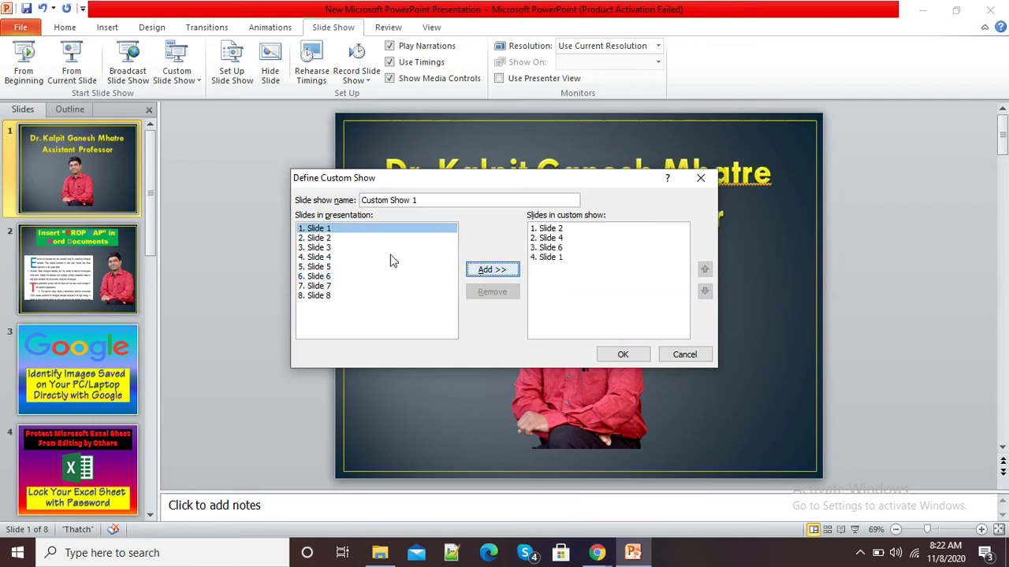
click(325, 247)
click(480, 271)
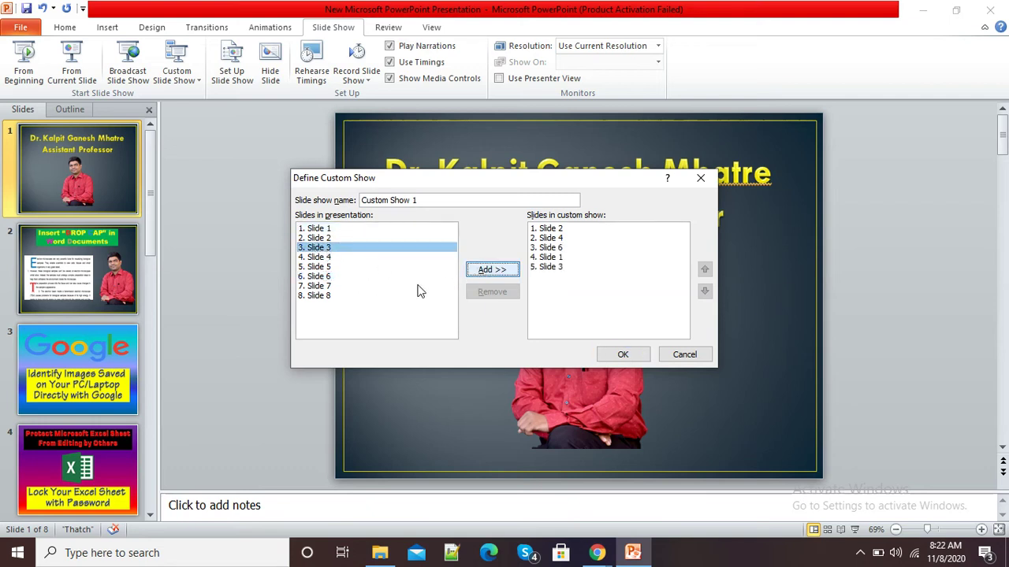
click(321, 295)
click(480, 273)
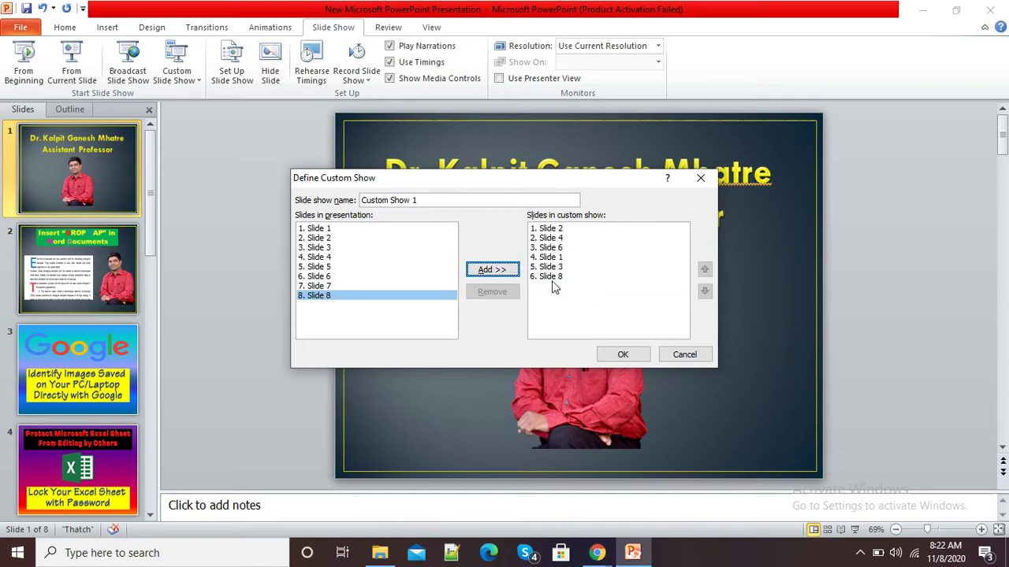
drag(428, 201, 327, 202)
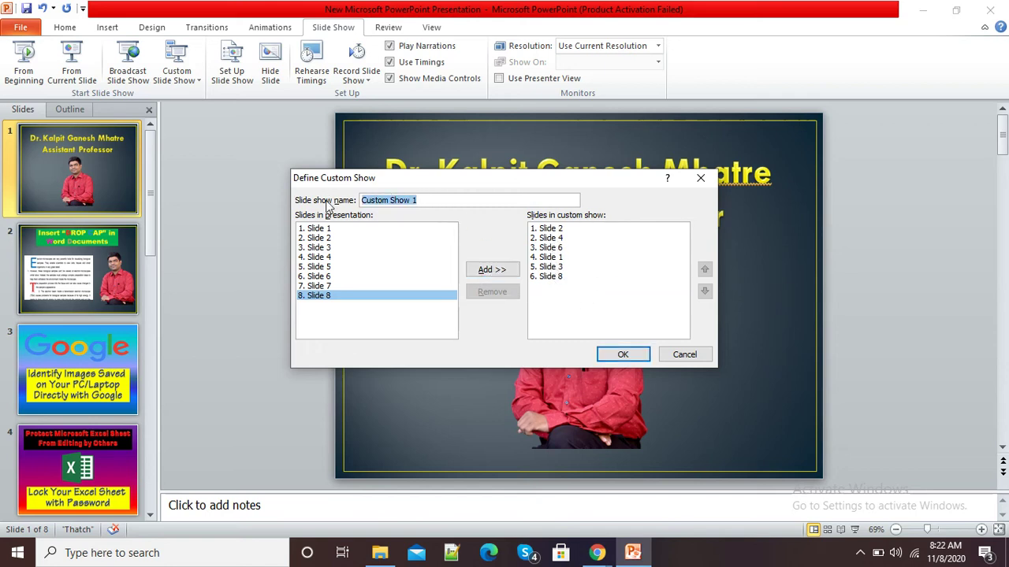
text(kalpit two)
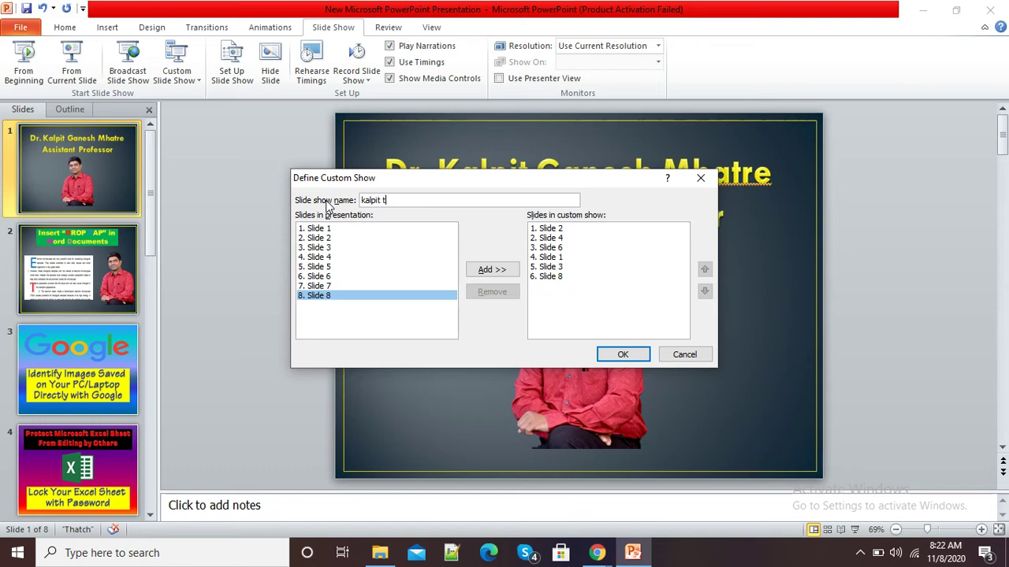
click(617, 355)
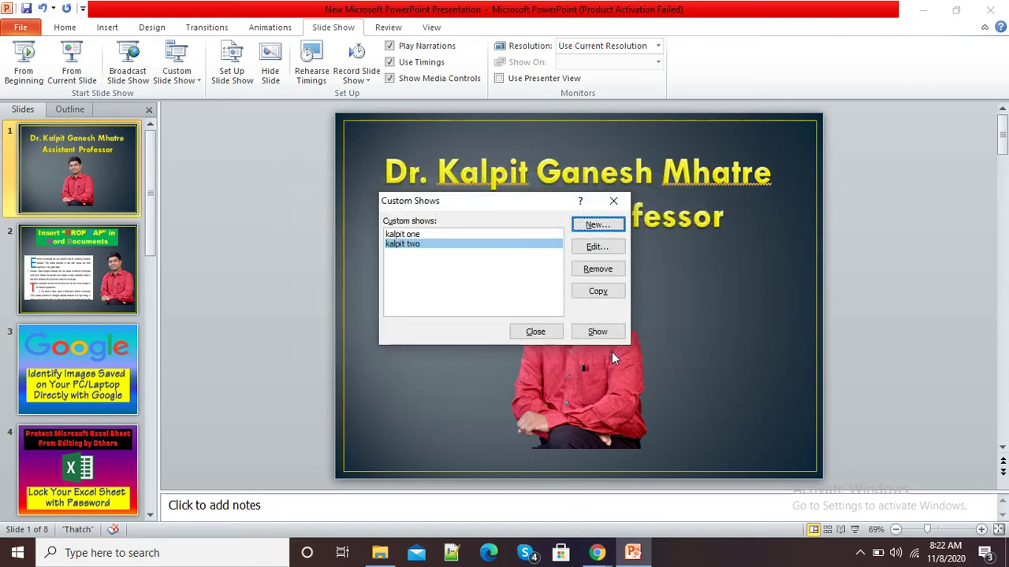
click(536, 331)
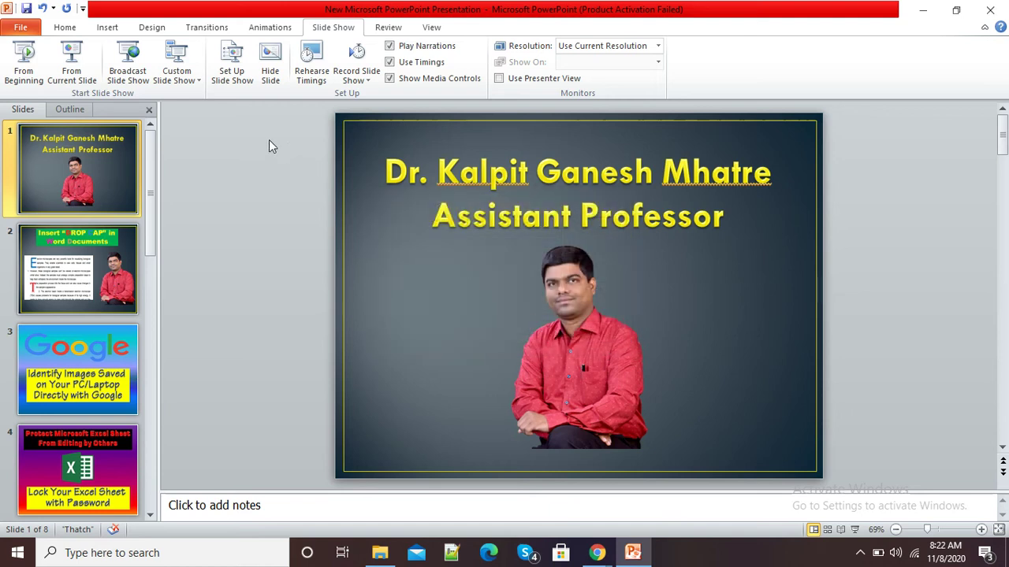
click(196, 82)
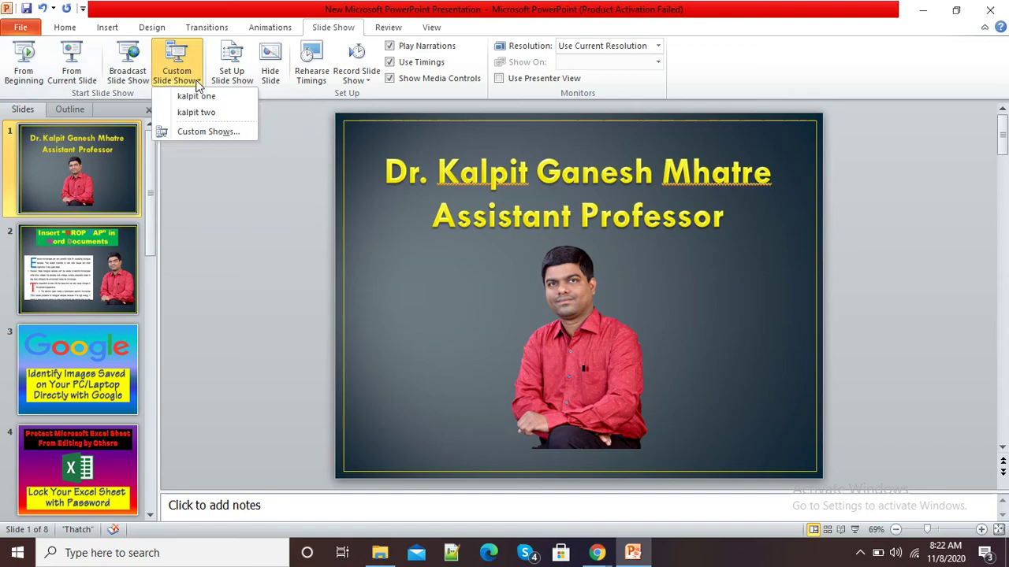
click(204, 113)
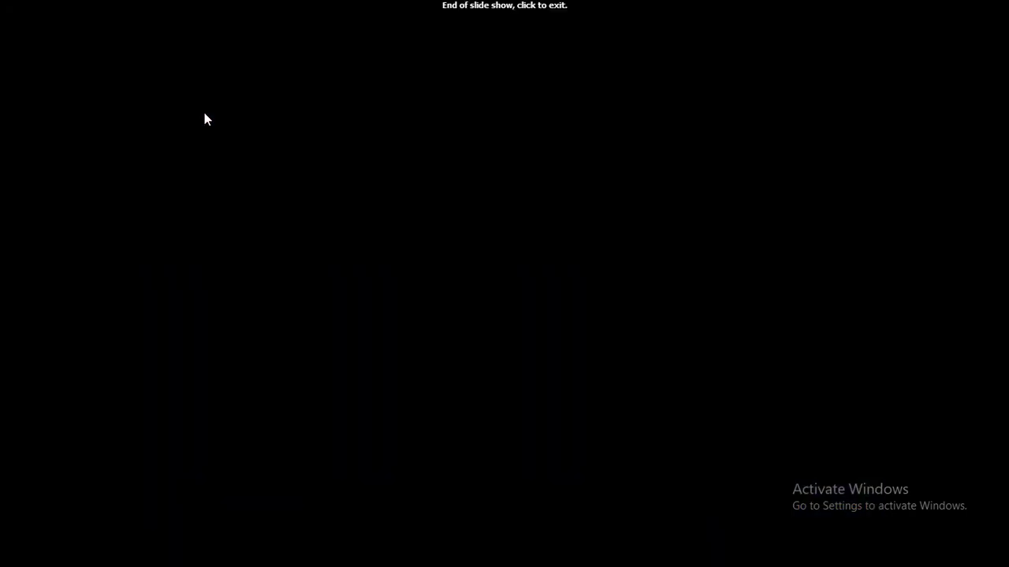
click(204, 113)
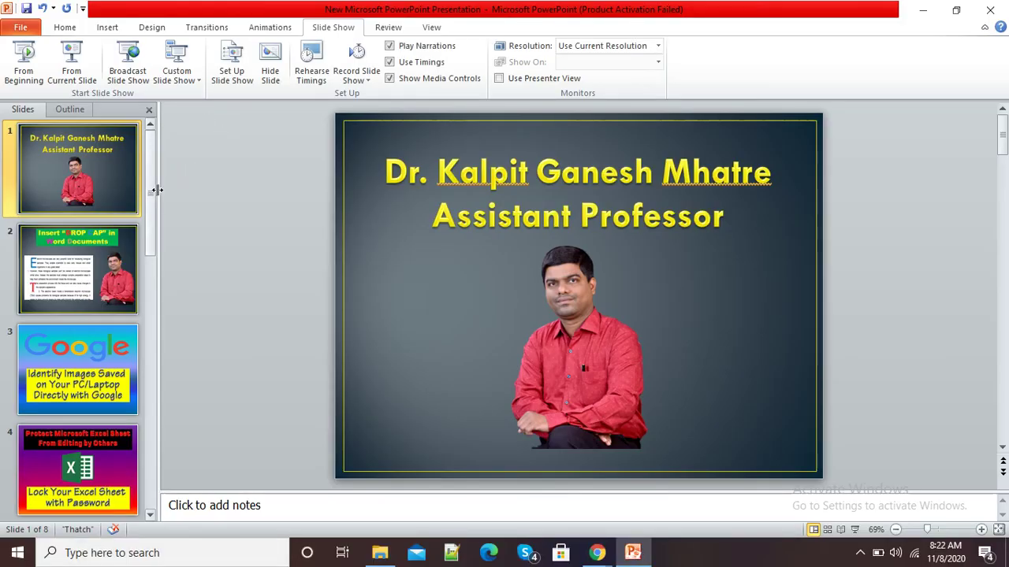
Remove the custom shows 'kalpit two' and 'kalpit one' in the Custom Shows manager
scroll(196, 288, down, 3)
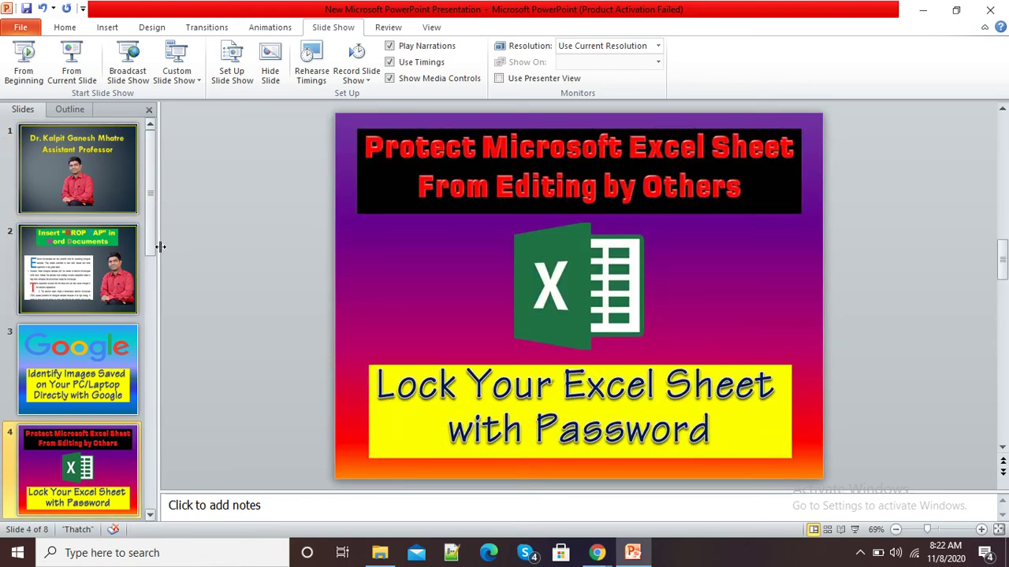
click(200, 85)
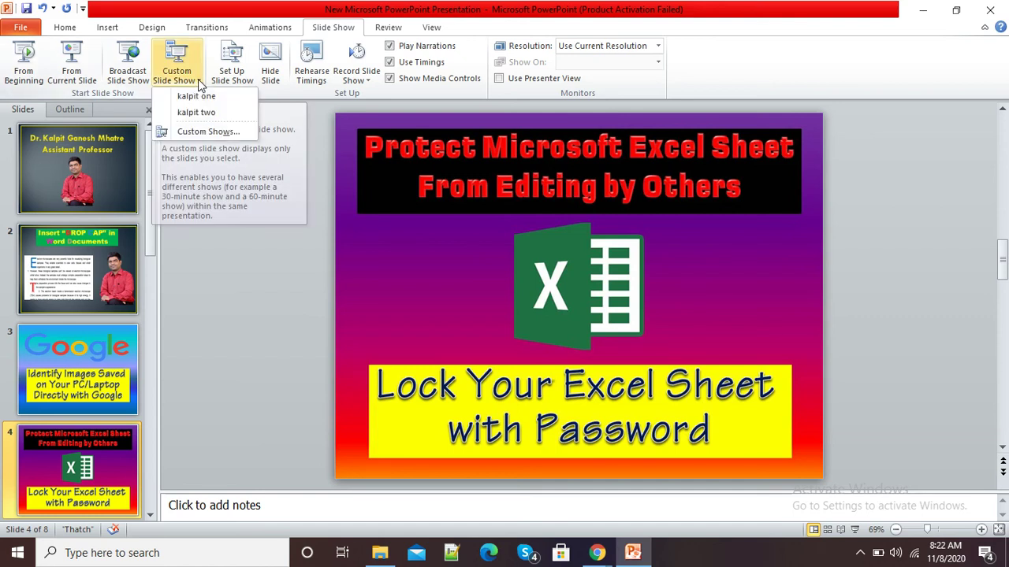
click(208, 133)
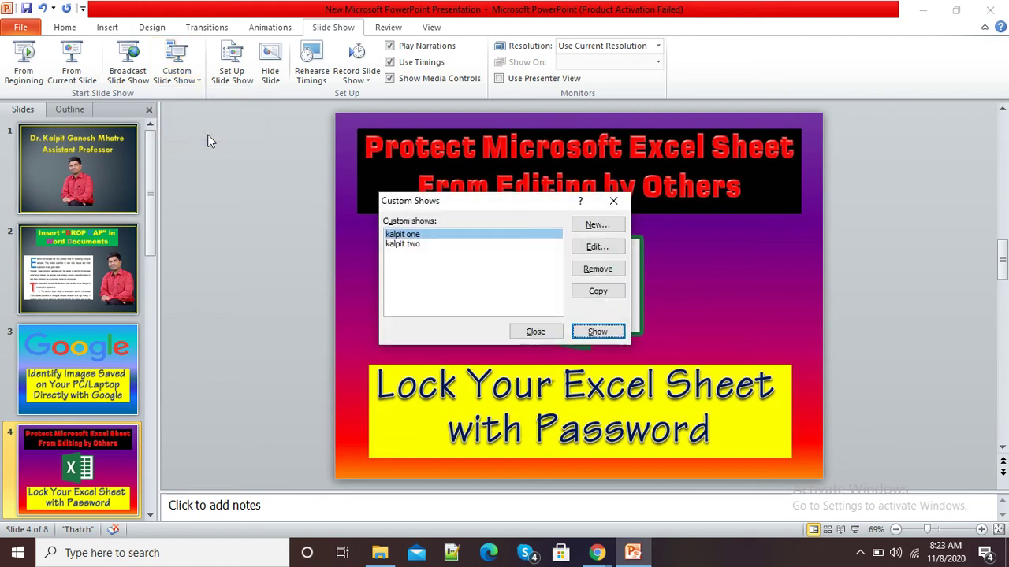
click(413, 242)
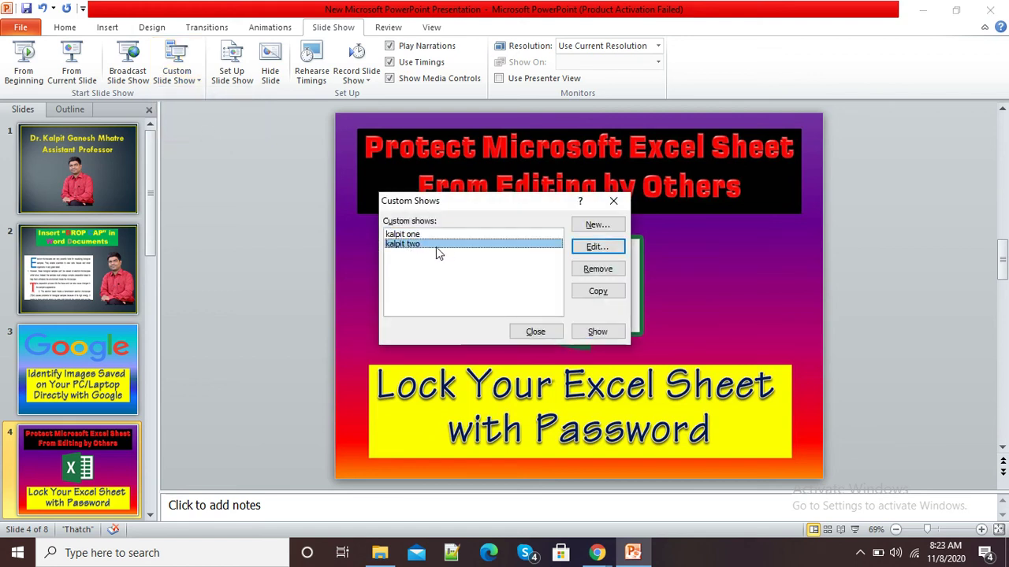
click(597, 270)
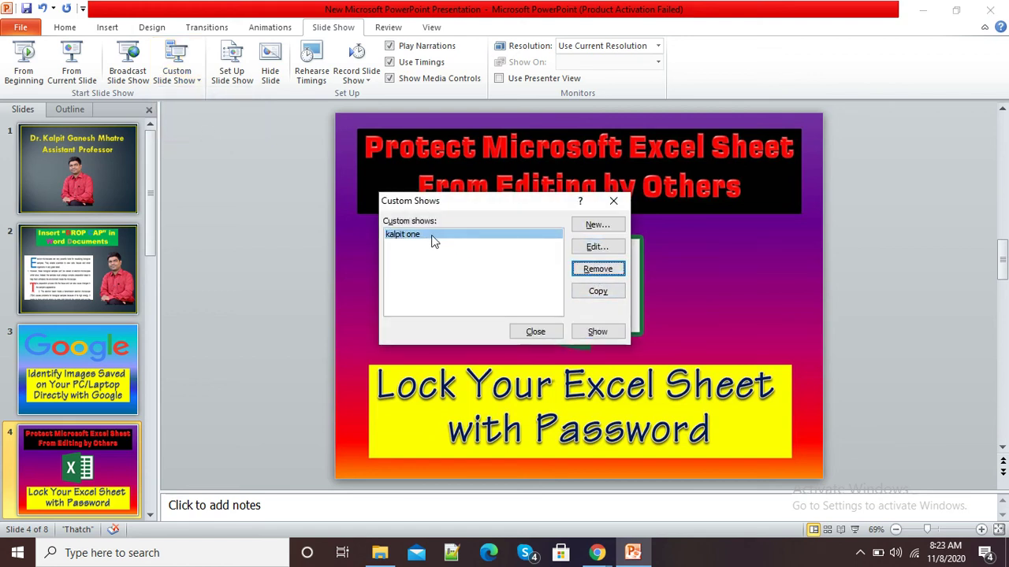
click(434, 236)
click(593, 270)
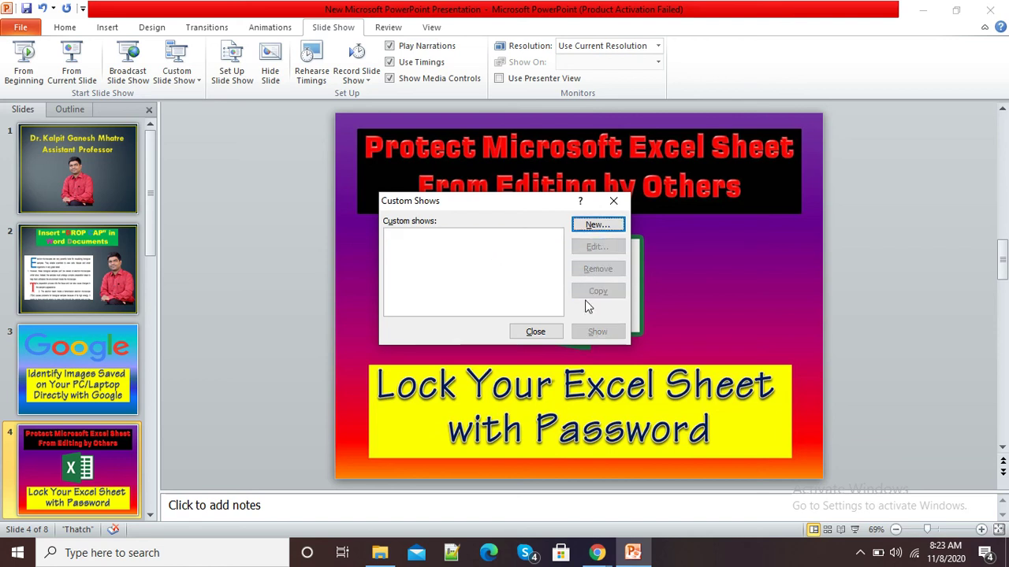
click(550, 333)
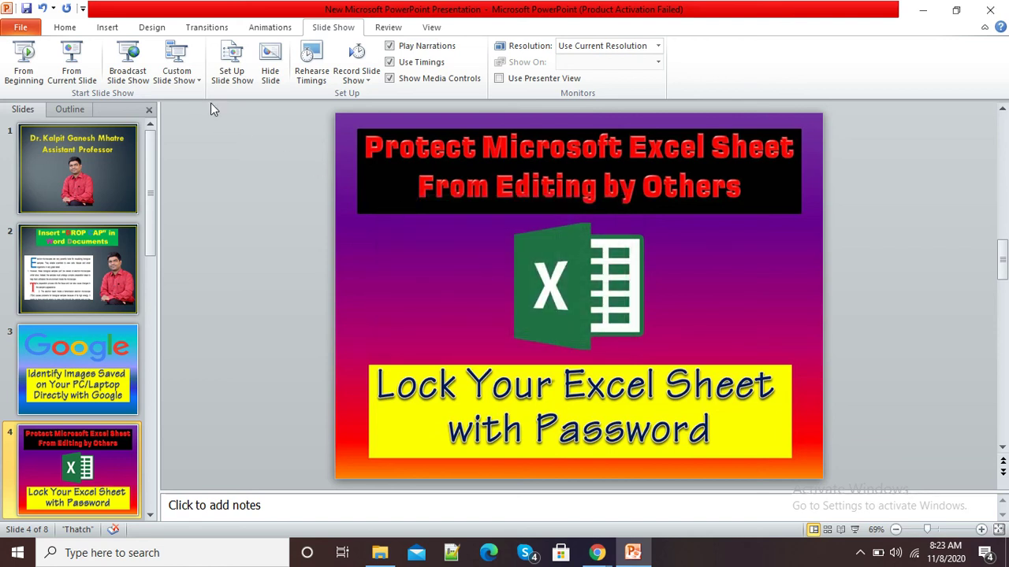
Confirm the Custom Slide Show list is empty, then switch to the Screencastify window in Chrome
click(193, 84)
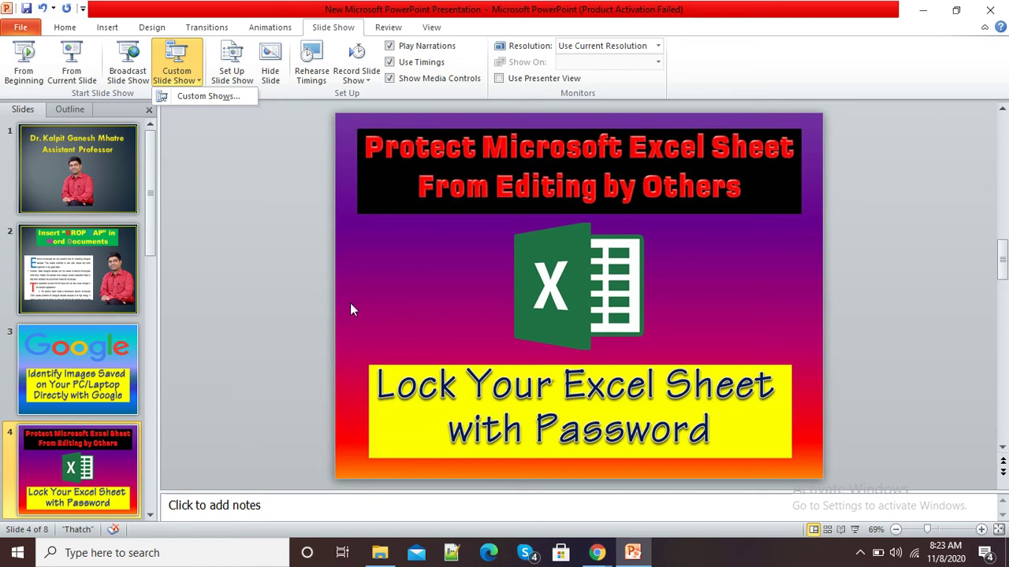
click(597, 553)
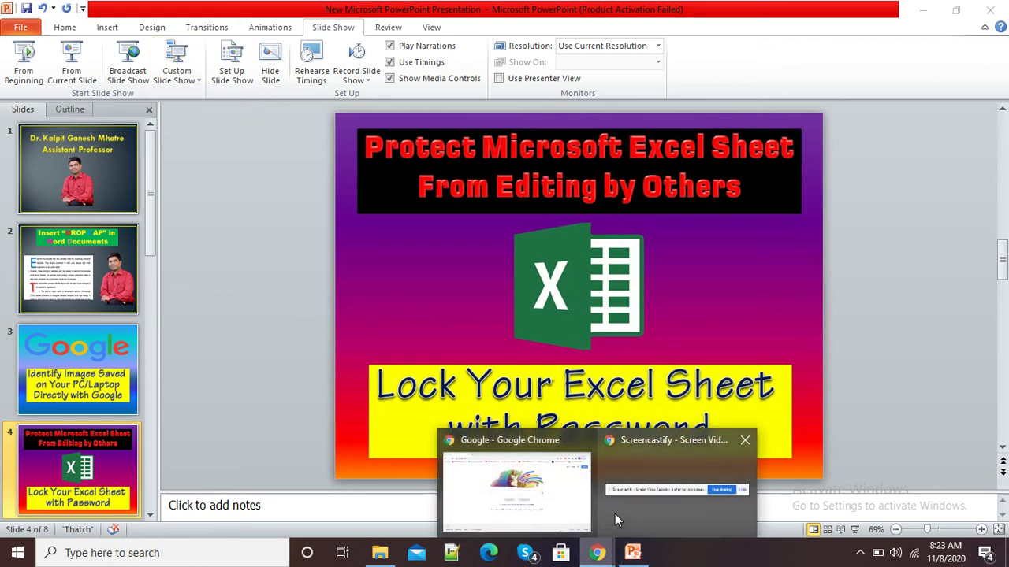